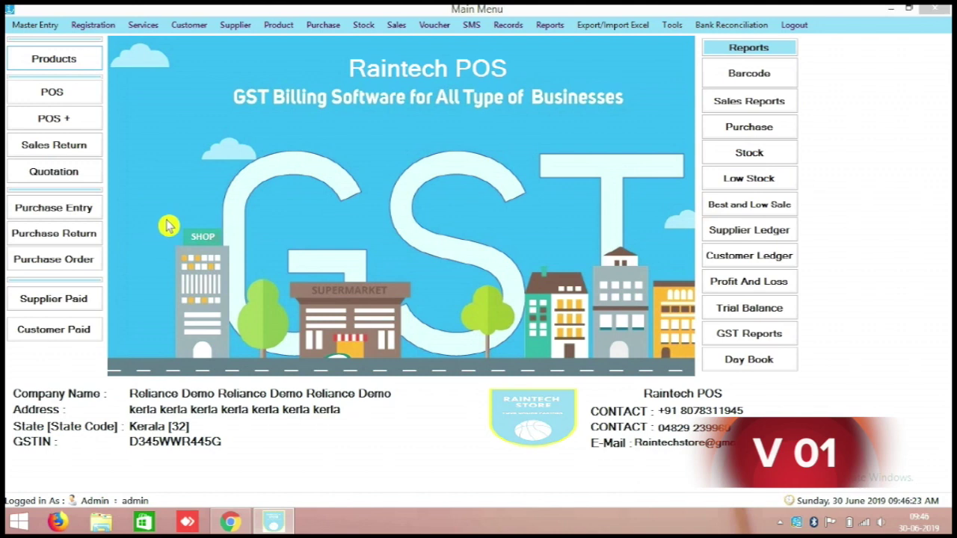
Step: Bring the Raintech POS window into focus and open the Master Entry menu
{"action": "left_click", "coordinate": [30, 28]}
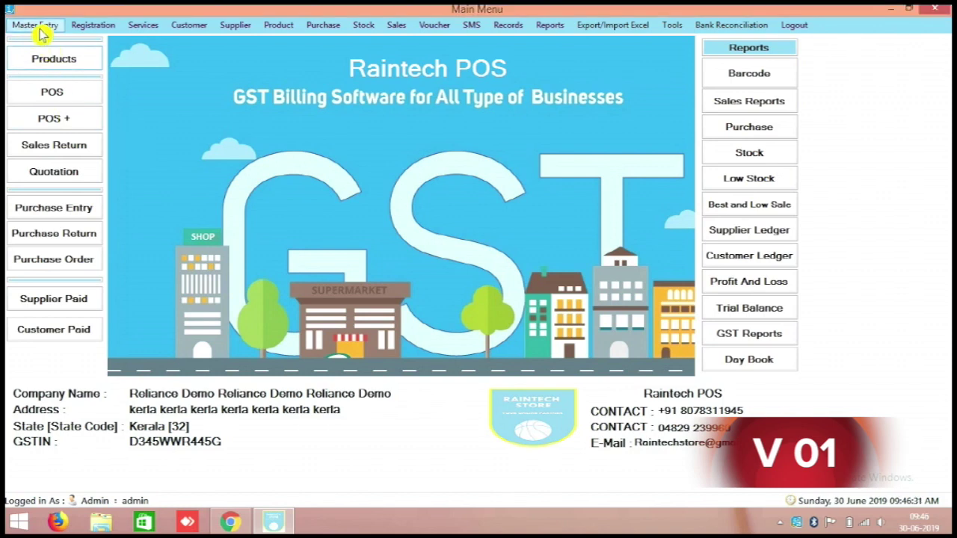
{"action": "left_click", "coordinate": [41, 29]}
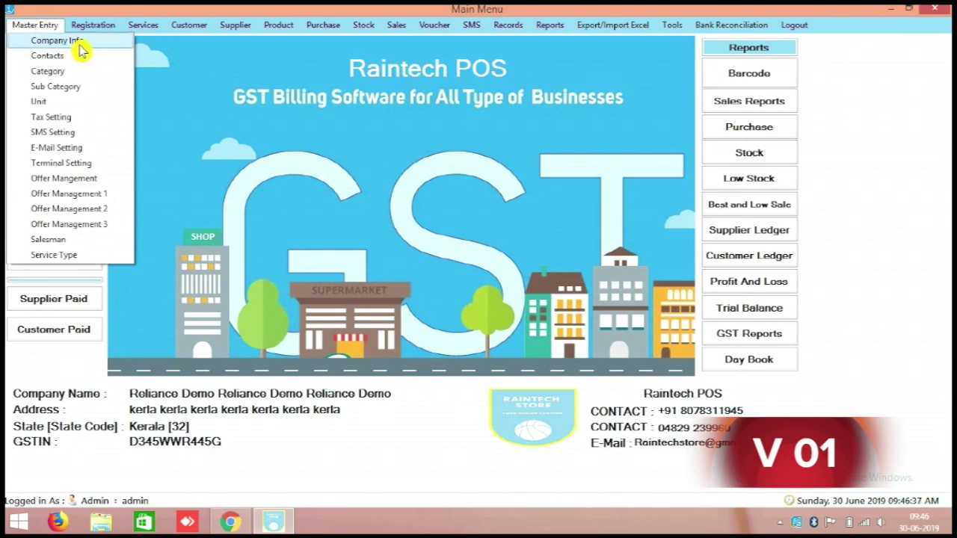
Step: Open Company Info, load the Reliance Demo record and retype its name as Domo supermarket
{"action": "left_click", "coordinate": [110, 47]}
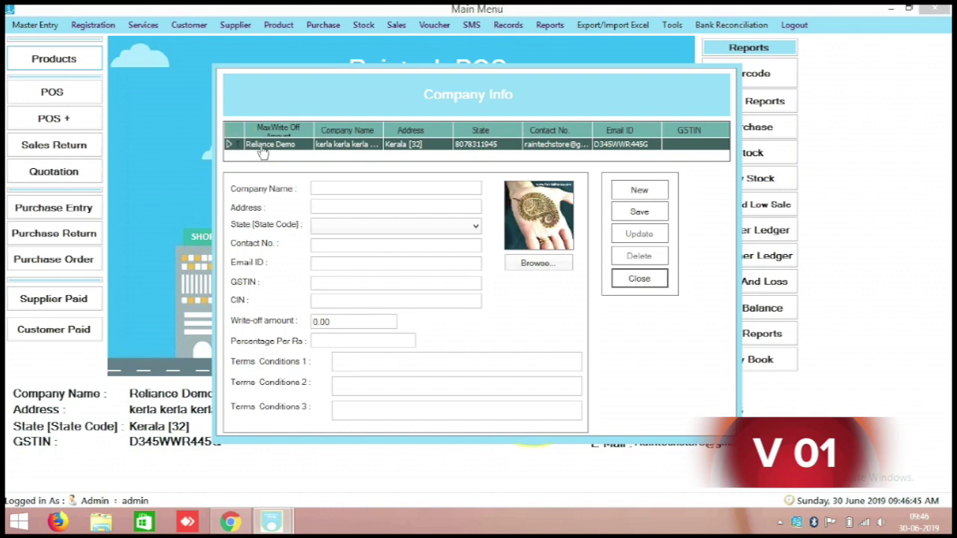
{"action": "double_click", "coordinate": [396, 148]}
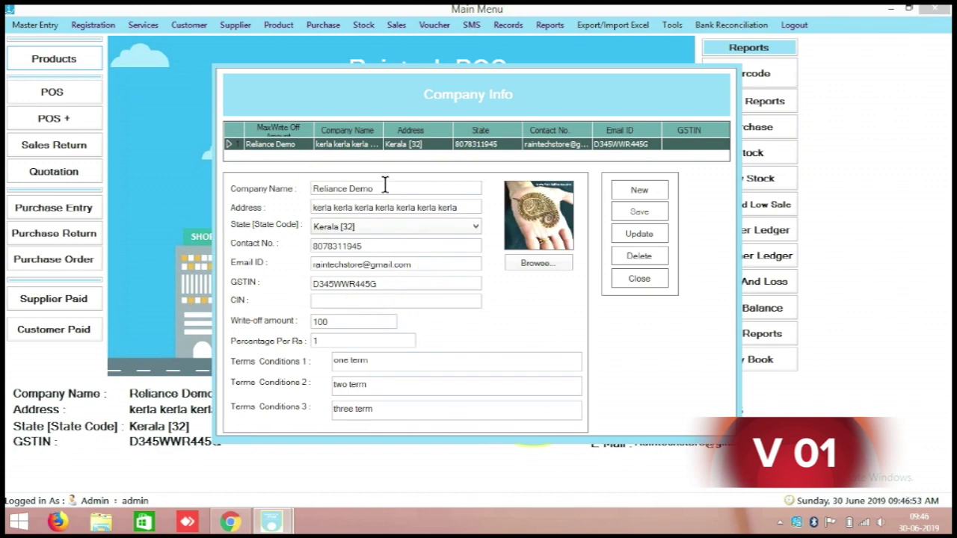
{"action": "left_click_drag", "start_coordinate": [378, 189], "coordinate": [299, 191]}
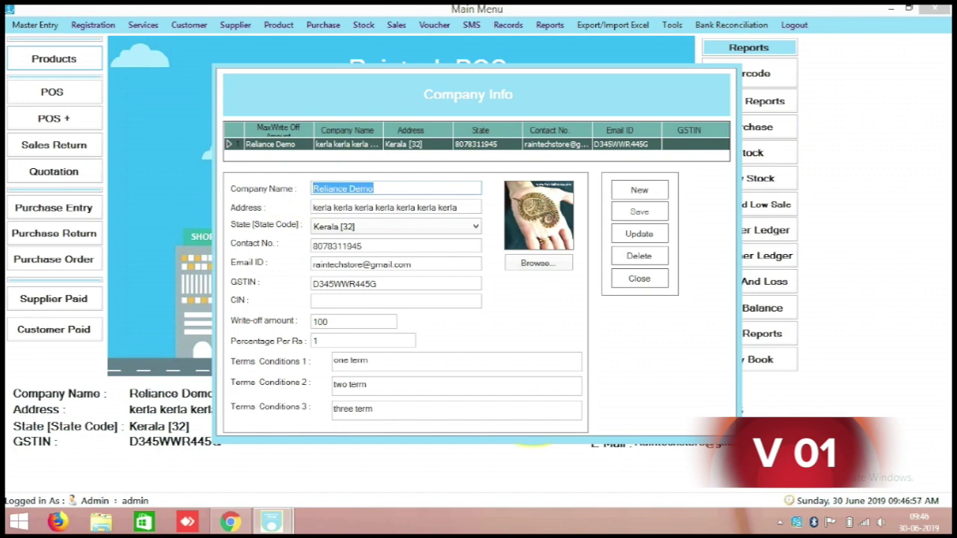
{"action": "type", "text": "Domo"}
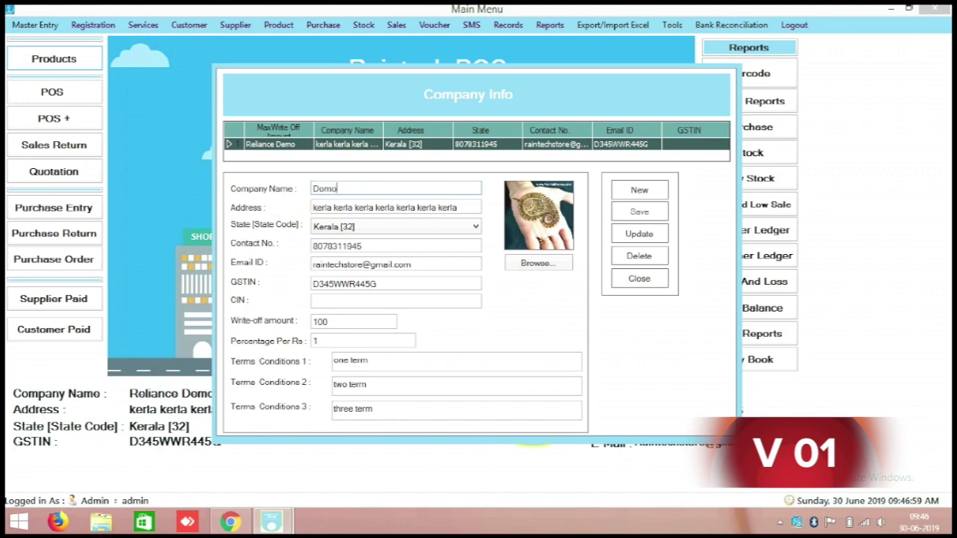
{"action": "type", "text": " supm"}
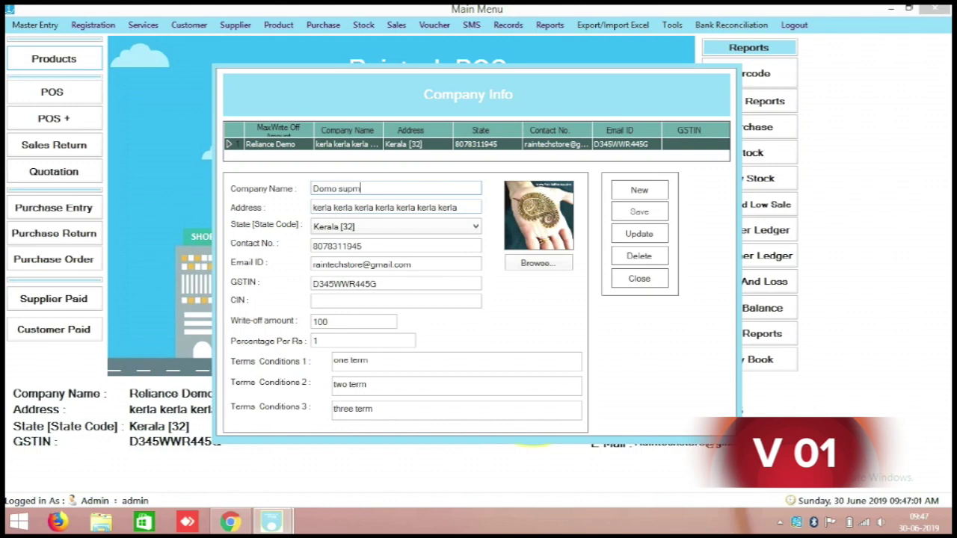
{"action": "key", "text": "BackSpace"}
{"action": "type", "text": "ermarket"}
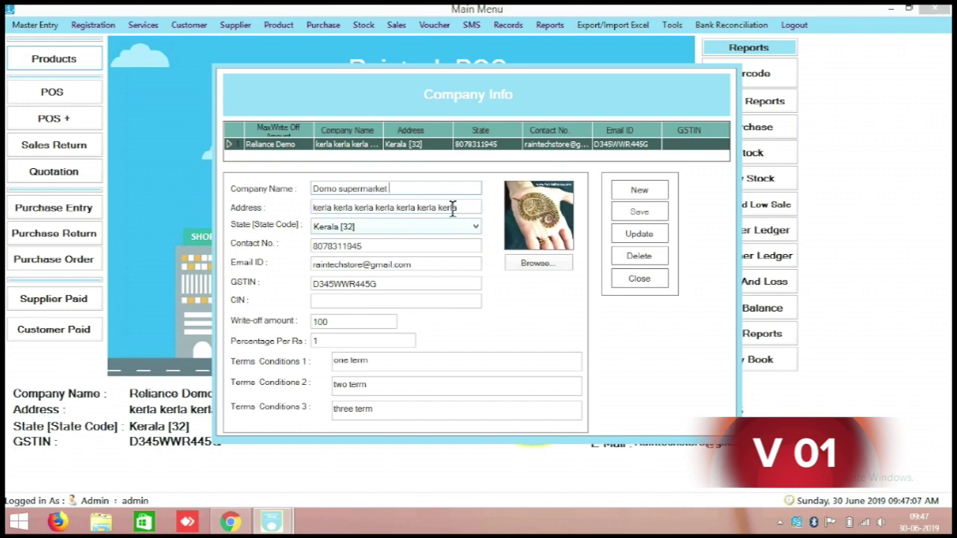
Step: Set the company address to Delhi and the state to Delhi [07]
{"action": "left_click_drag", "start_coordinate": [460, 207], "coordinate": [146, 216]}
{"action": "type", "text": "De"}
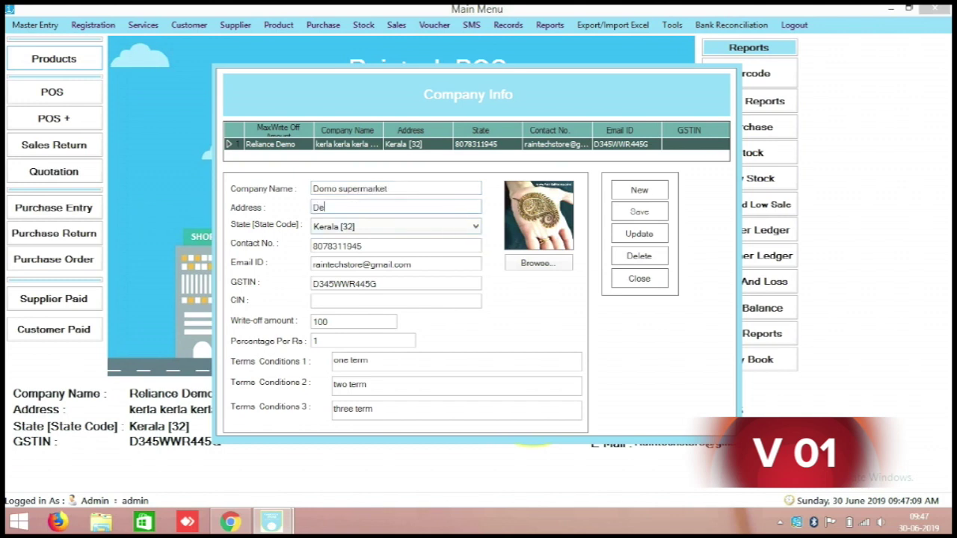
{"action": "type", "text": "lhi"}
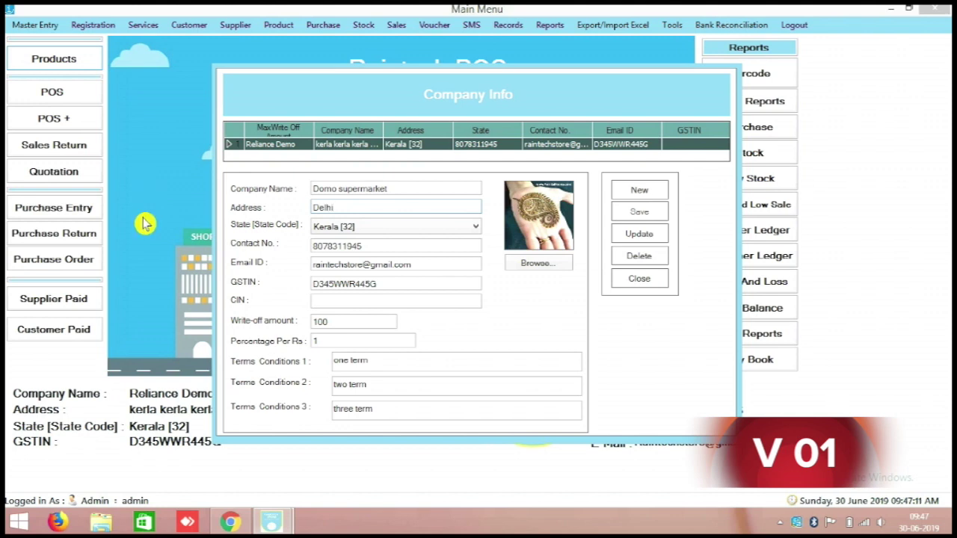
{"action": "left_click", "coordinate": [357, 226]}
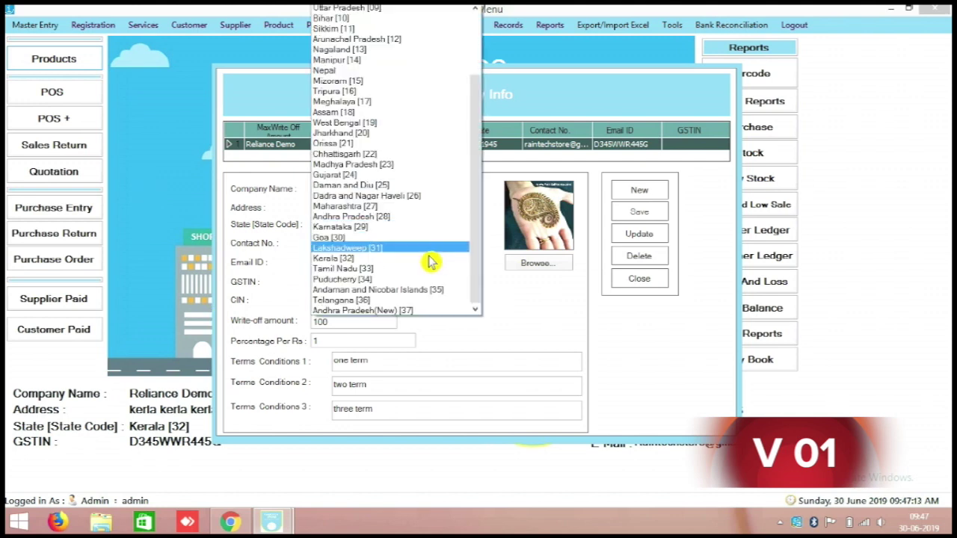
{"action": "scroll", "coordinate": [431, 261], "scroll_direction": "up", "scroll_amount": 1}
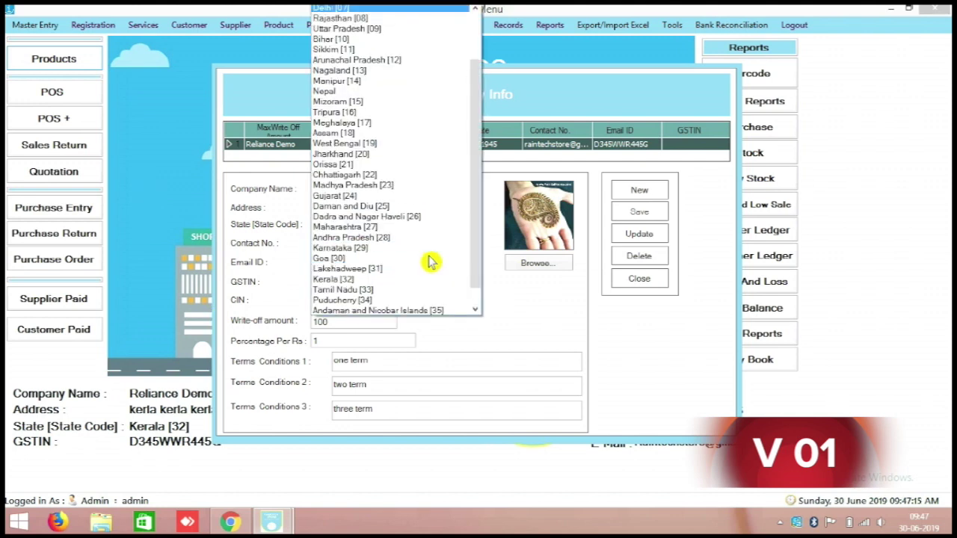
{"action": "left_click", "coordinate": [335, 9]}
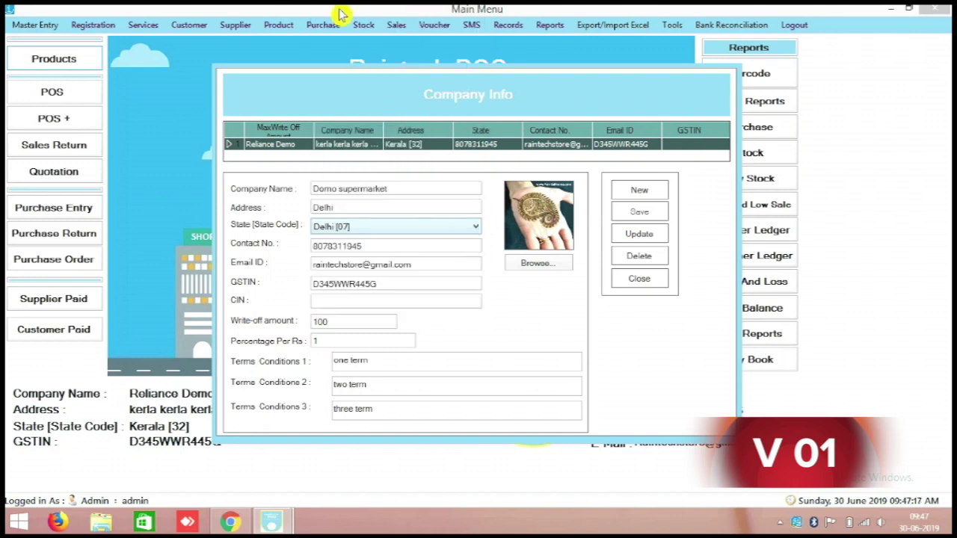
Step: Check the contact and email fields and set the write-off amount to 1
{"action": "double_click", "coordinate": [370, 246]}
{"action": "left_click_drag", "start_coordinate": [418, 261], "coordinate": [277, 282]}
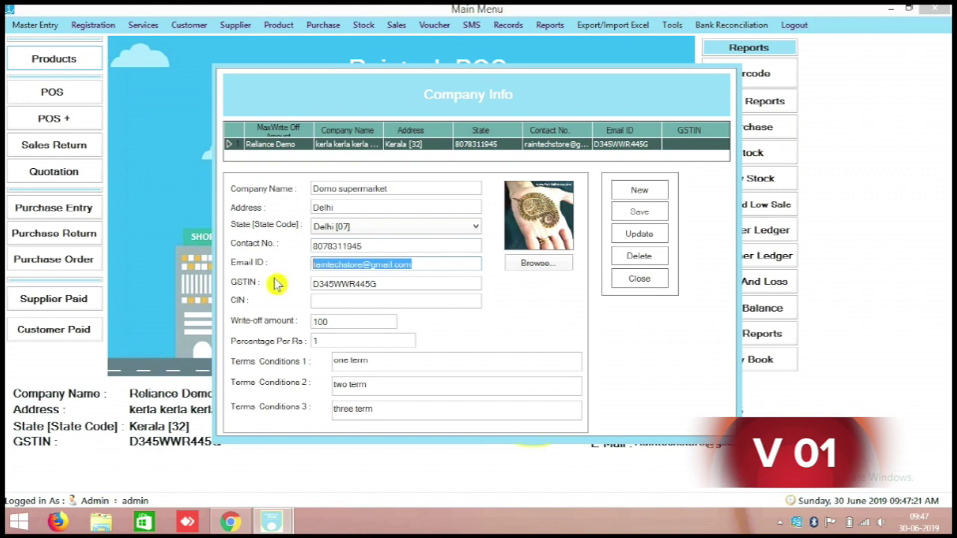
{"action": "double_click", "coordinate": [340, 319]}
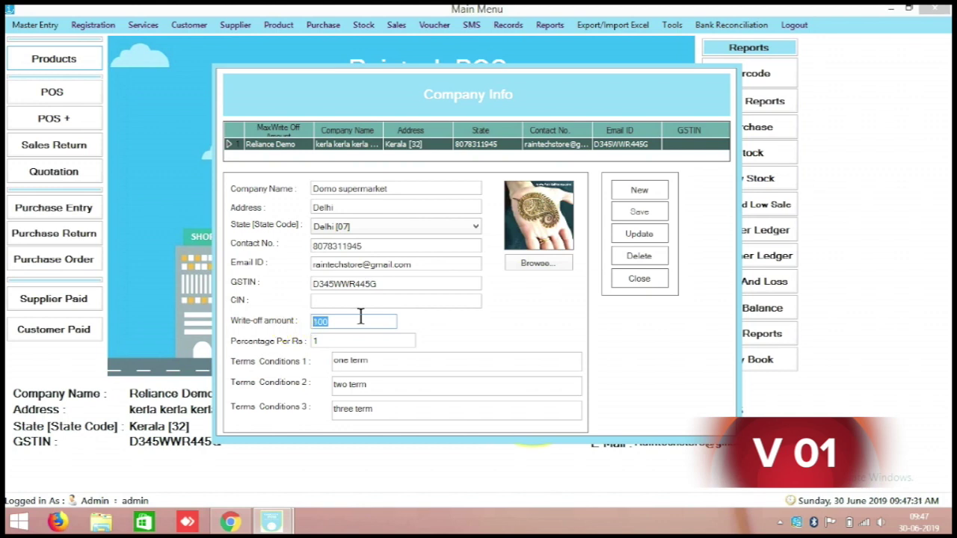
{"action": "type", "text": "1"}
{"action": "left_click_drag", "start_coordinate": [320, 339], "coordinate": [290, 338]}
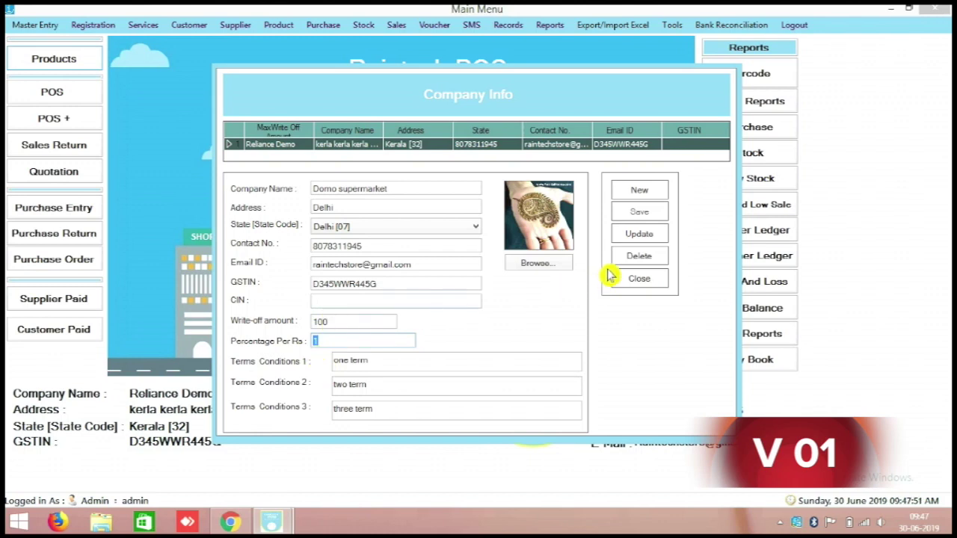
Step: Update the company record, close Company Info, and open Terminal Setting from Master Entry
{"action": "left_click", "coordinate": [636, 241]}
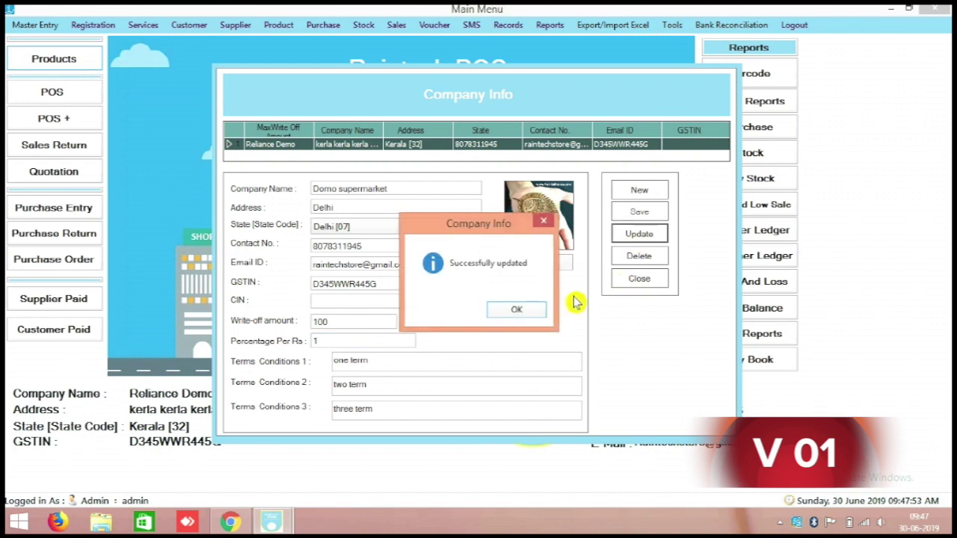
{"action": "left_click", "coordinate": [540, 316]}
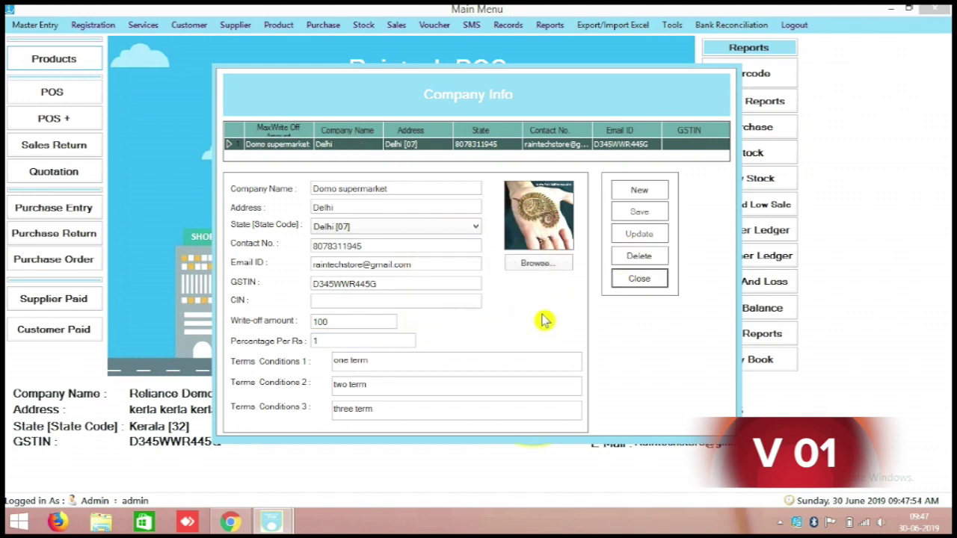
{"action": "left_click", "coordinate": [660, 281]}
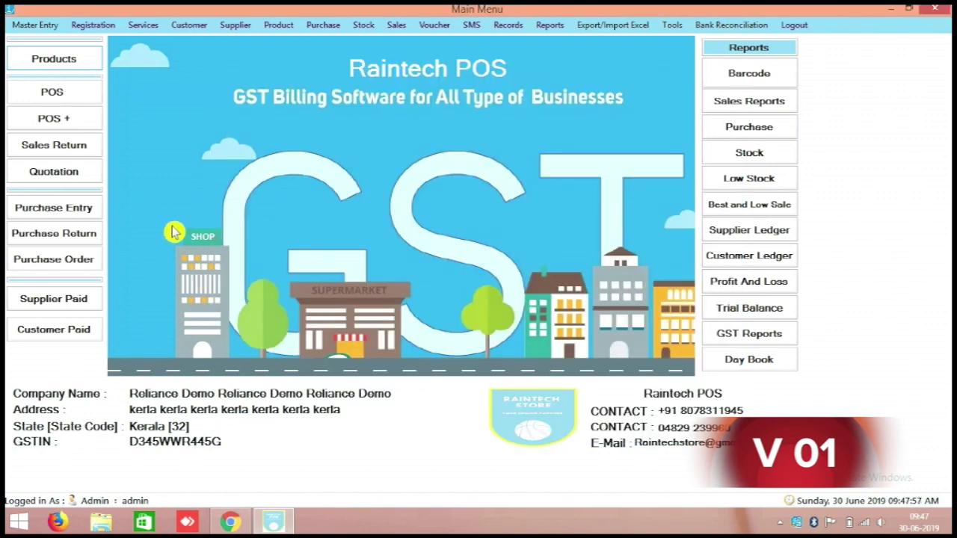
{"action": "left_click", "coordinate": [39, 26]}
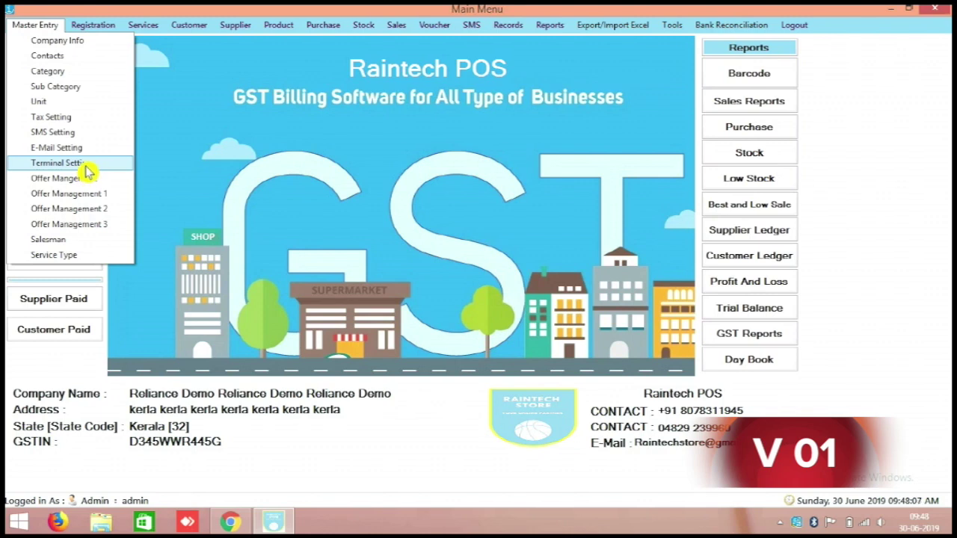
{"action": "left_click", "coordinate": [86, 171]}
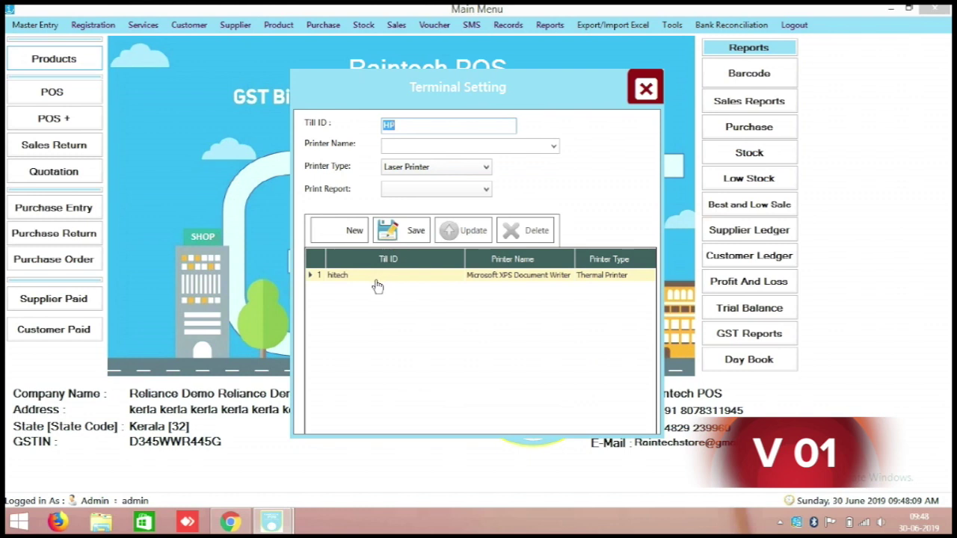
Step: Delete the existing hitech terminal record
{"action": "left_click", "coordinate": [378, 278]}
{"action": "left_click", "coordinate": [525, 230]}
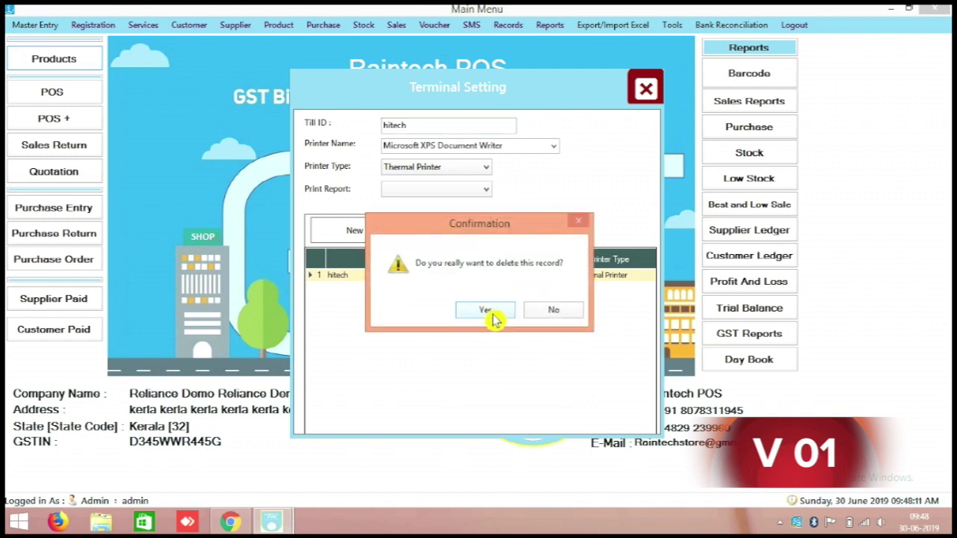
{"action": "left_click", "coordinate": [487, 310]}
{"action": "left_click", "coordinate": [515, 310]}
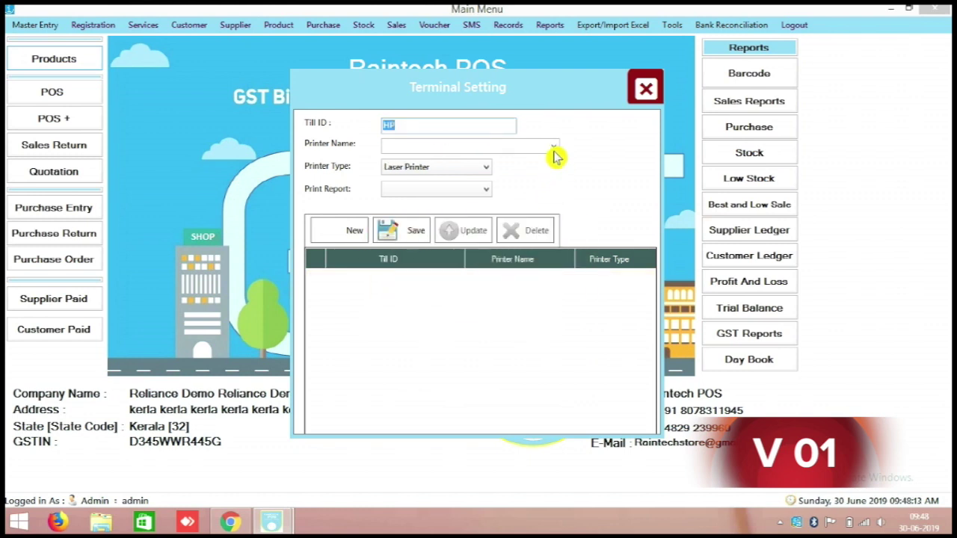
Step: Save till HP with CutePDF Writer as Thermal Printer for type and report, then close
{"action": "left_click", "coordinate": [554, 147]}
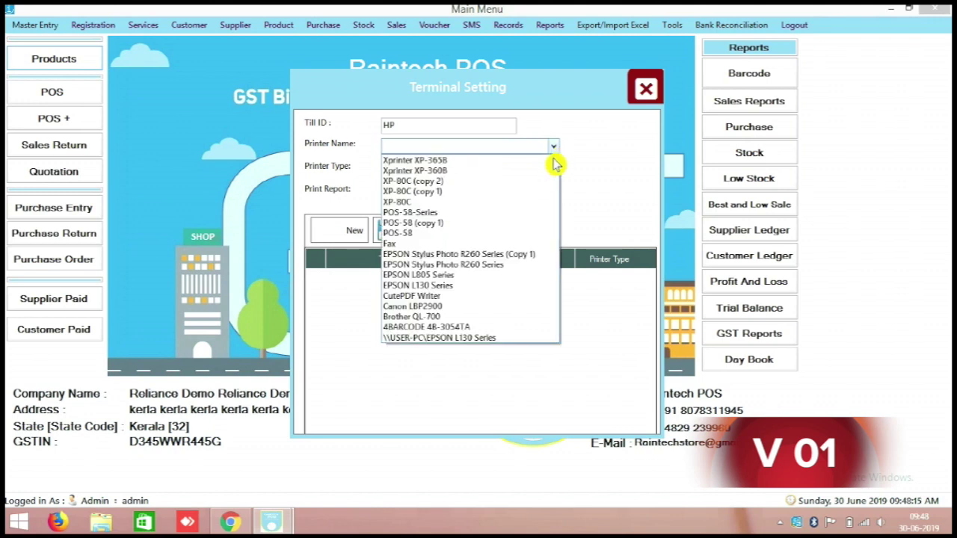
{"action": "left_click", "coordinate": [501, 297]}
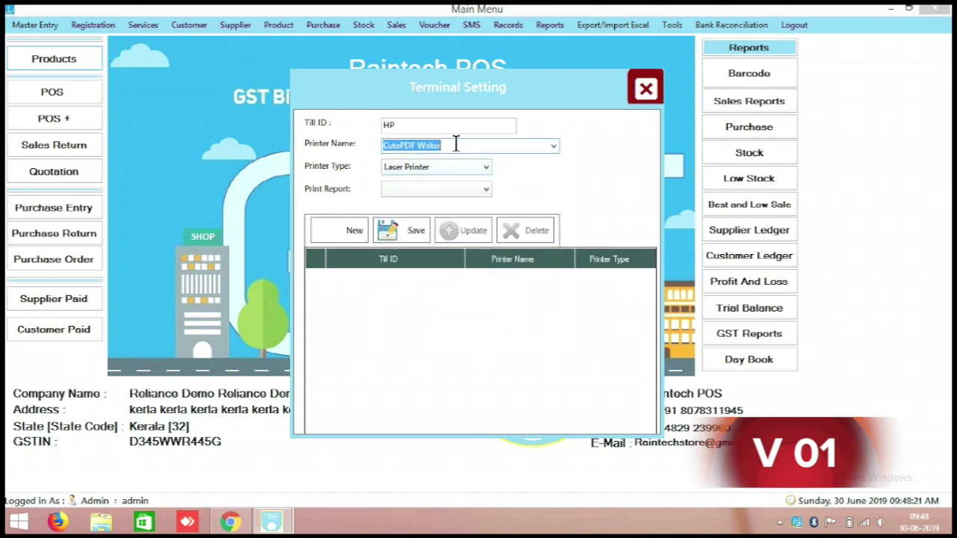
{"action": "left_click", "coordinate": [484, 167]}
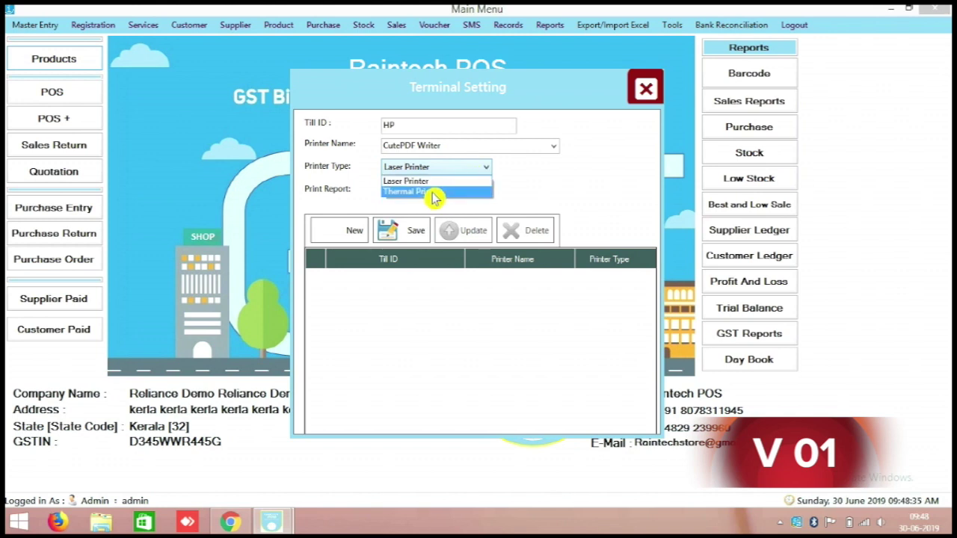
{"action": "left_click", "coordinate": [434, 191]}
{"action": "left_click", "coordinate": [434, 189]}
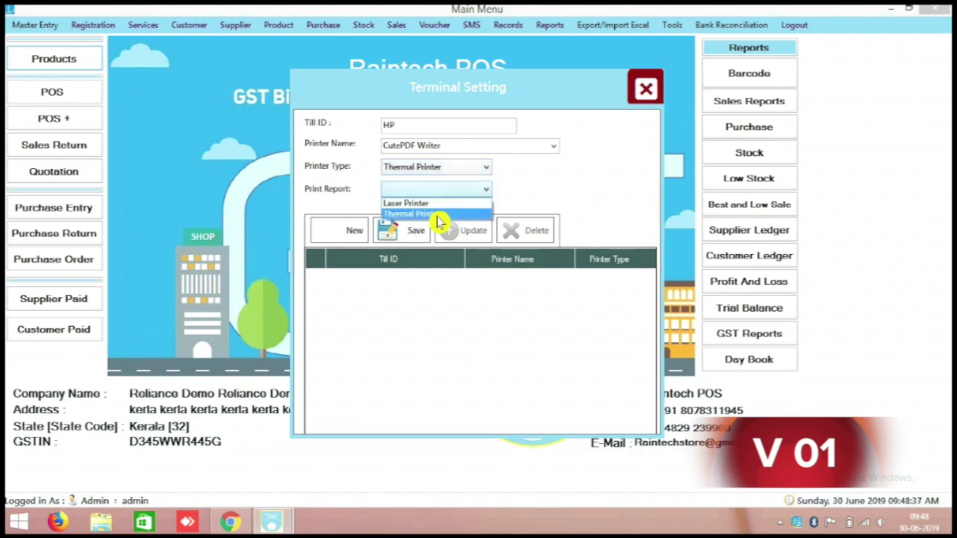
{"action": "left_click", "coordinate": [440, 217]}
{"action": "left_click", "coordinate": [390, 231]}
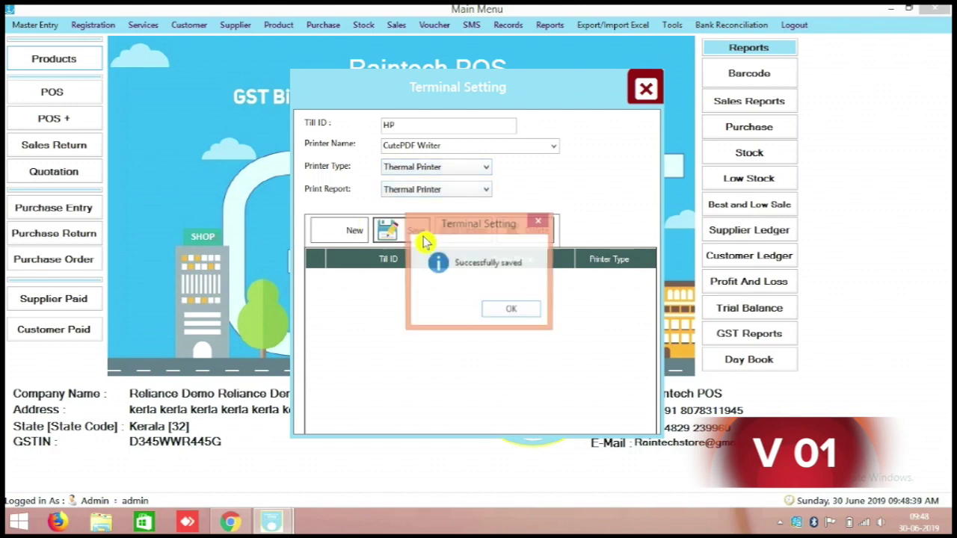
{"action": "left_click", "coordinate": [523, 313]}
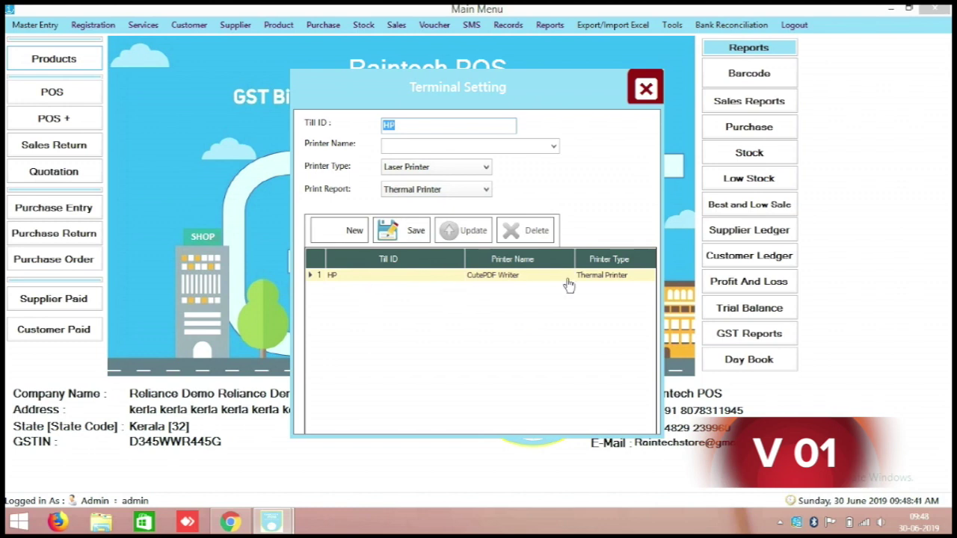
{"action": "left_click", "coordinate": [644, 89]}
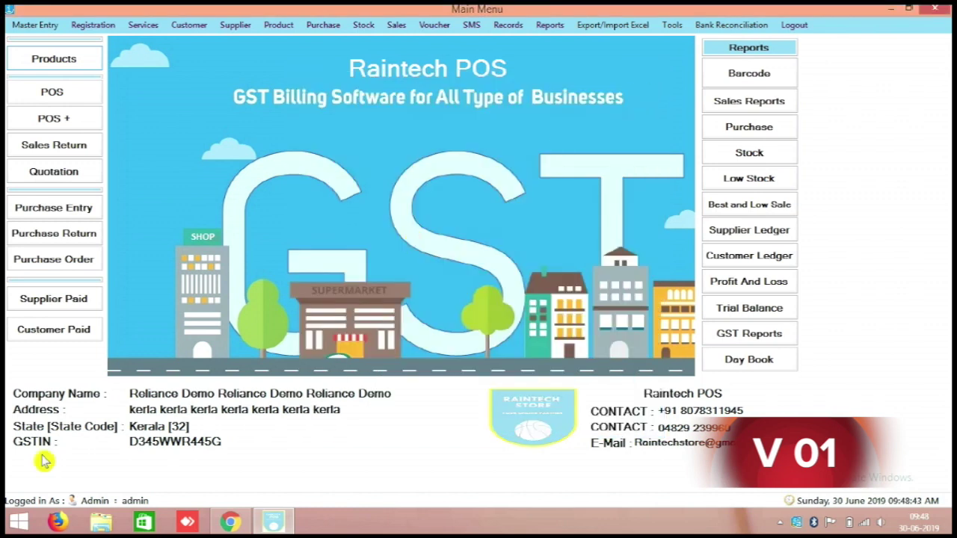
Step: Search 'con' from Start to open Control Panel, then go to Hardware and Sound > Devices and Printers
{"action": "left_click", "coordinate": [16, 525]}
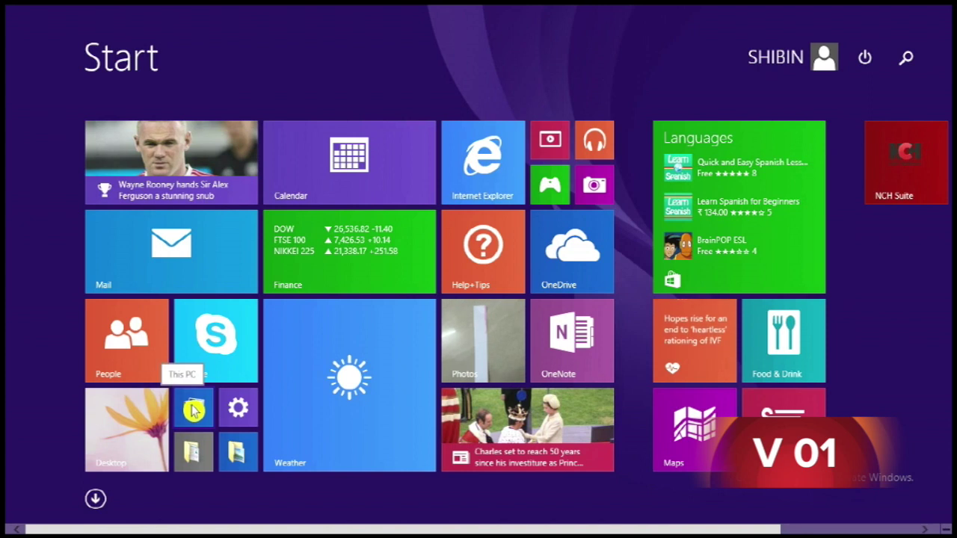
{"action": "type", "text": "control Panel"}
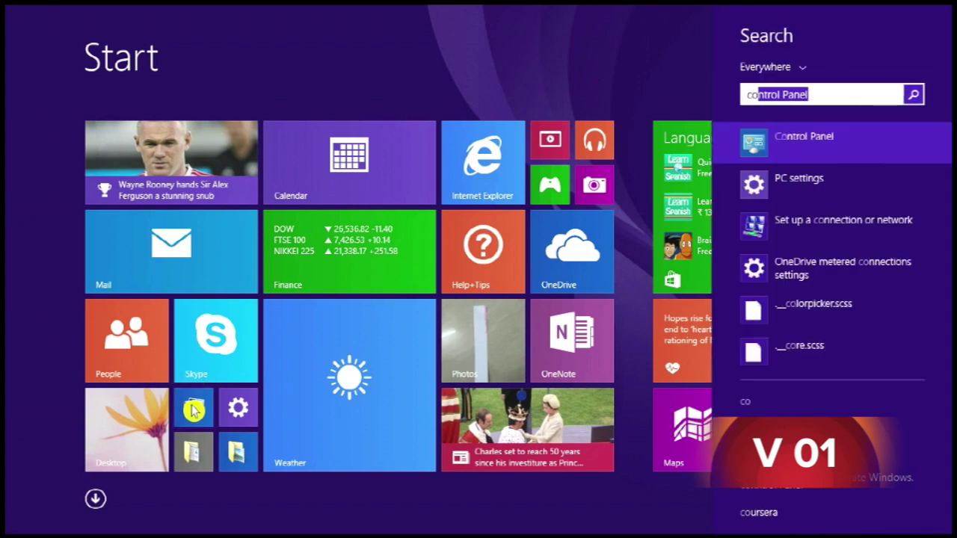
{"action": "left_click", "coordinate": [845, 144]}
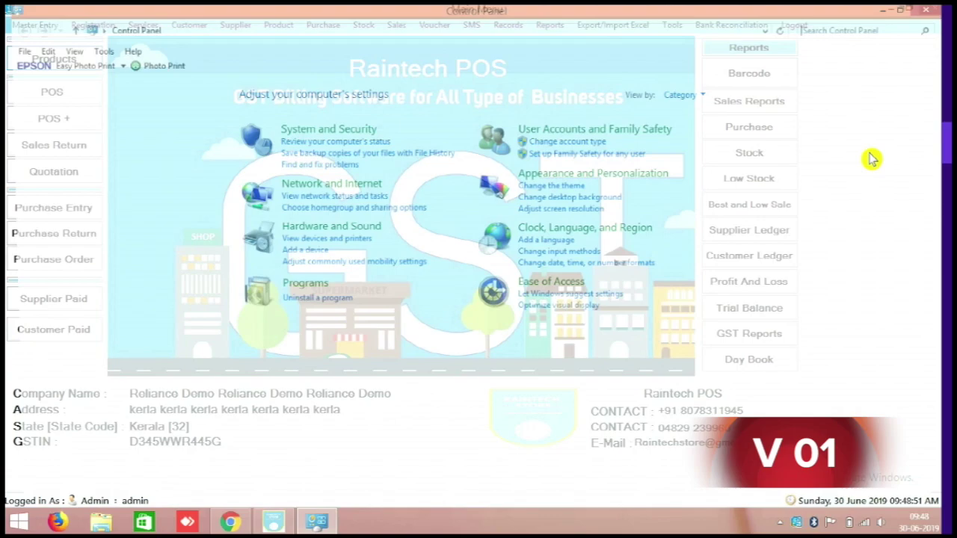
{"action": "left_click", "coordinate": [325, 230]}
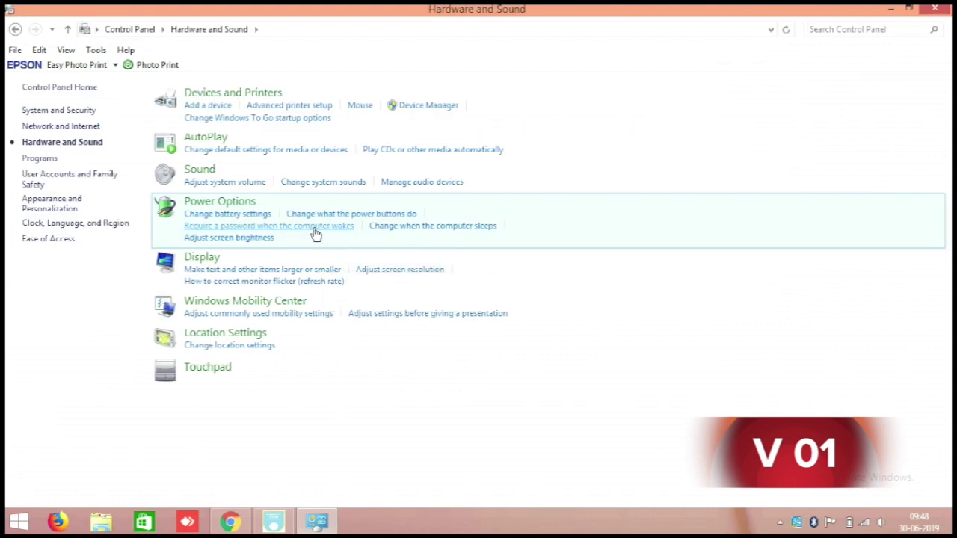
{"action": "left_click", "coordinate": [223, 91]}
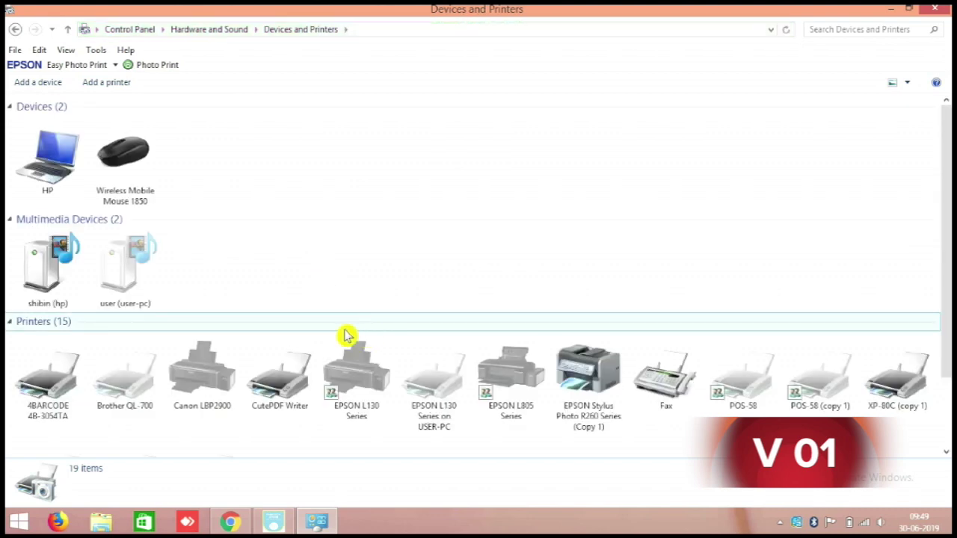
Step: Set CutePDF Writer as the default Windows printer and close the Devices and Printers window
{"action": "scroll", "coordinate": [387, 331], "scroll_direction": "down", "scroll_amount": 1}
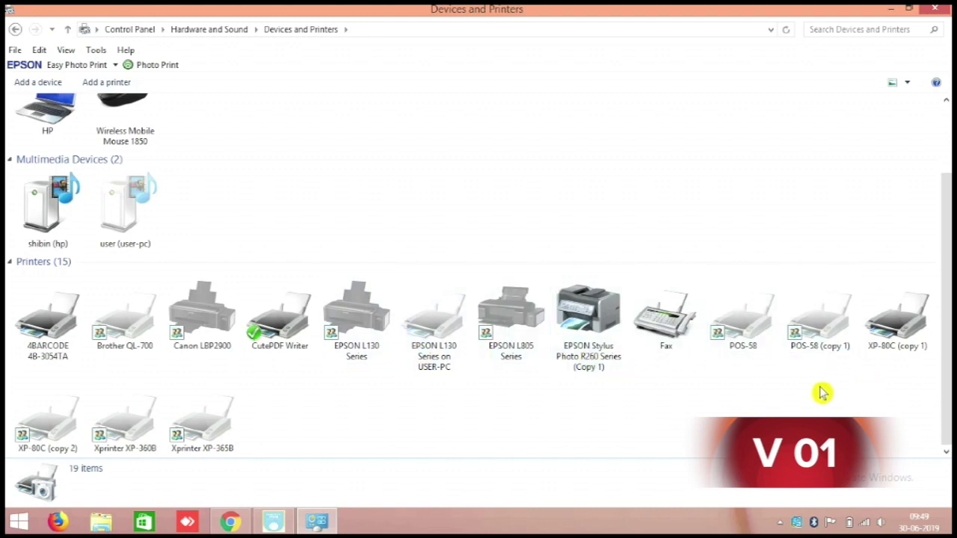
{"action": "left_click", "coordinate": [273, 326]}
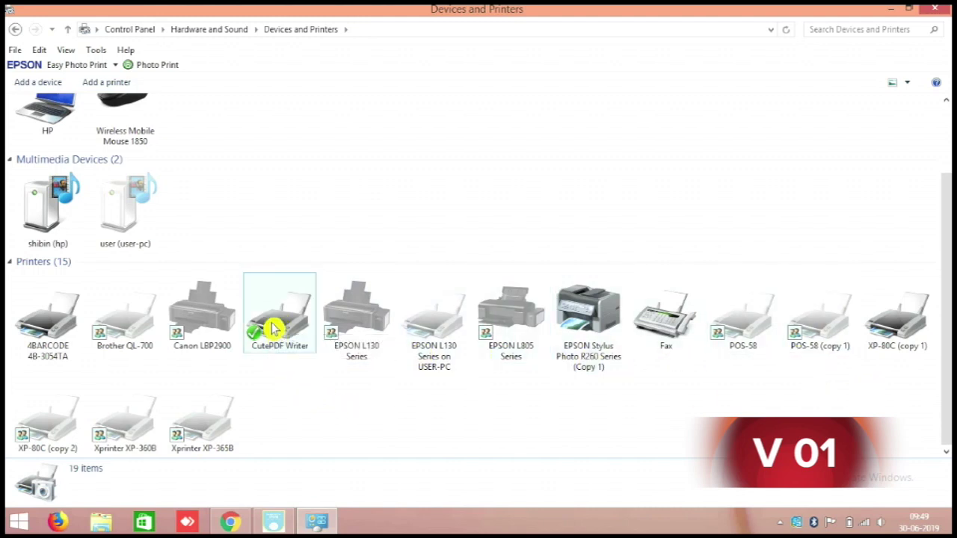
{"action": "right_click", "coordinate": [266, 321]}
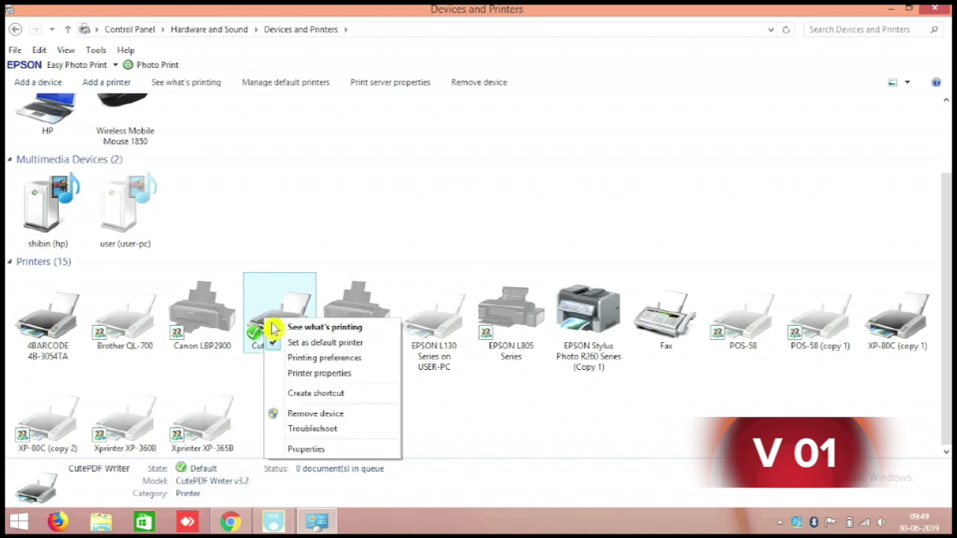
{"action": "left_click", "coordinate": [327, 343]}
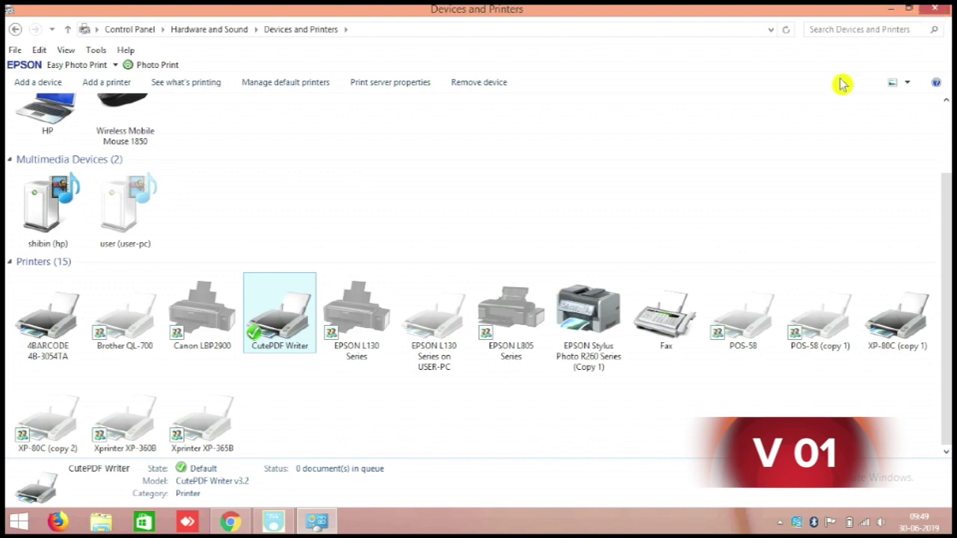
{"action": "key", "text": "alt+F4"}
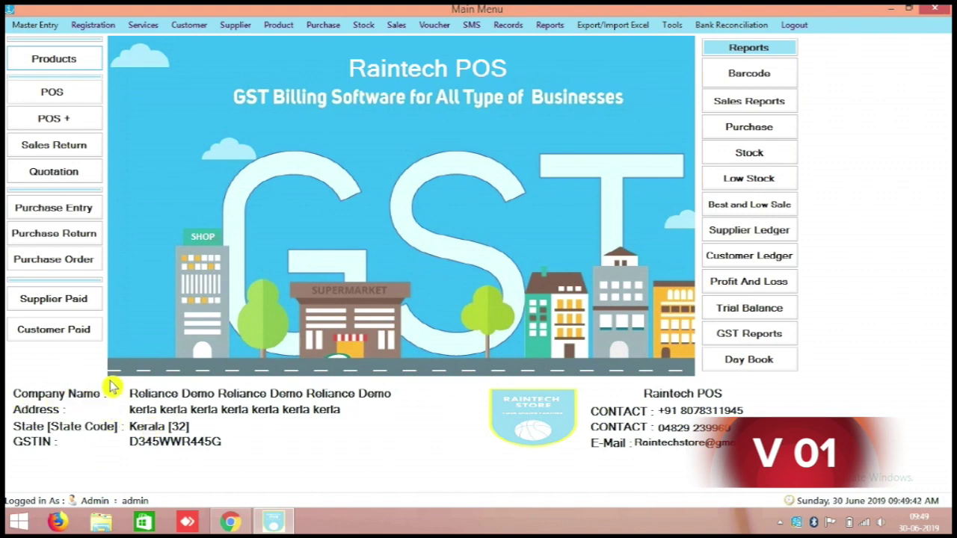
Step: Log out of Raintech POS, answering the confirmation and database backup prompts
{"action": "left_click", "coordinate": [793, 24]}
{"action": "left_click", "coordinate": [484, 317]}
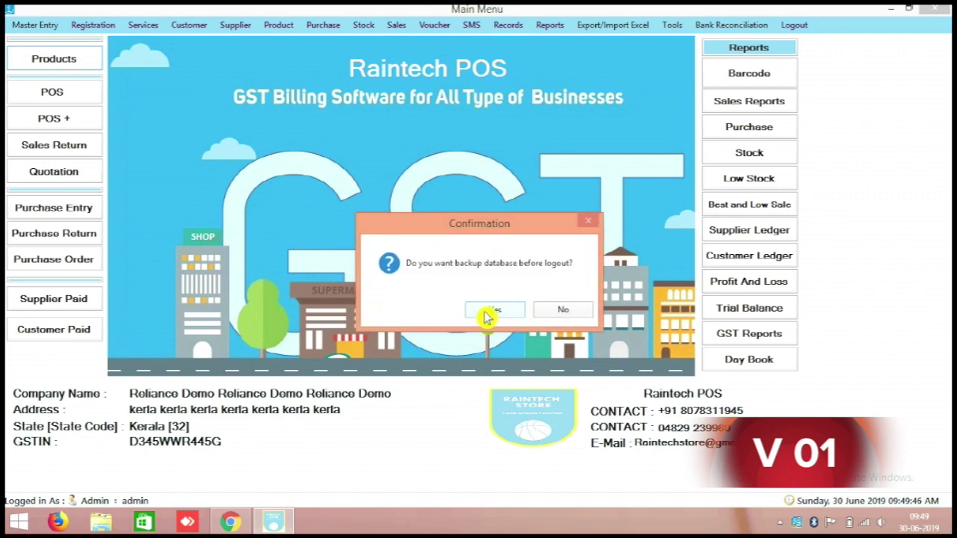
{"action": "left_click", "coordinate": [485, 314]}
{"action": "left_click", "coordinate": [591, 285]}
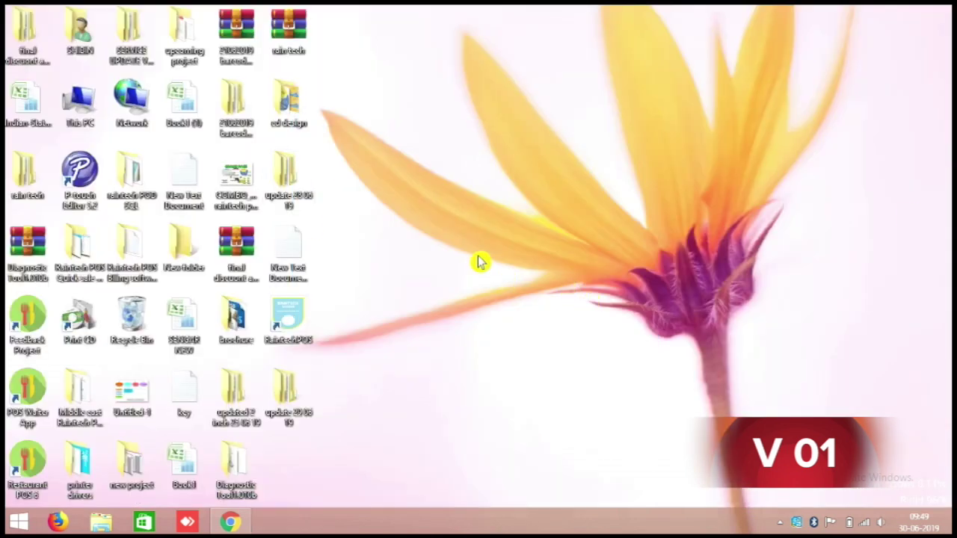
Step: Relaunch Raintech POS from the desktop and log in with the user ID and password
{"action": "double_click", "coordinate": [290, 321]}
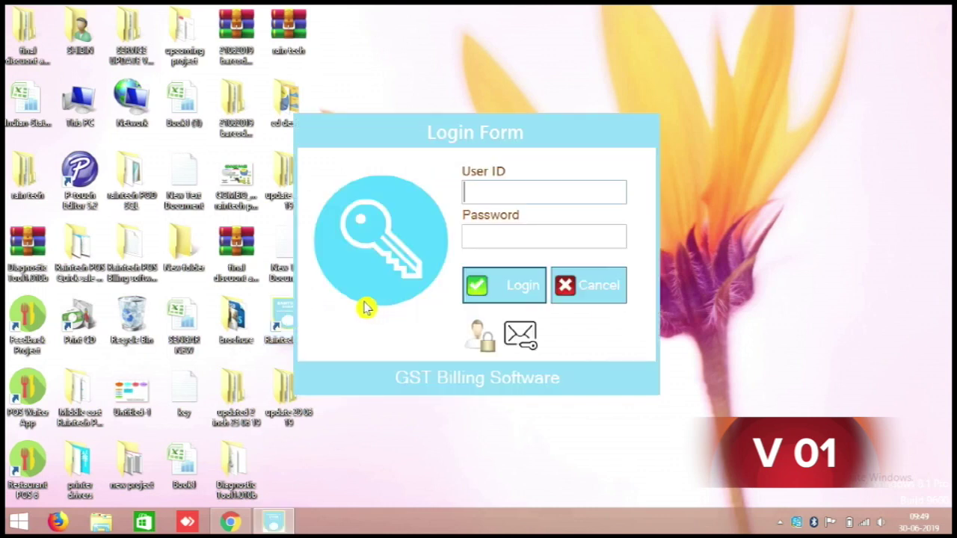
{"action": "type", "text": "a"}
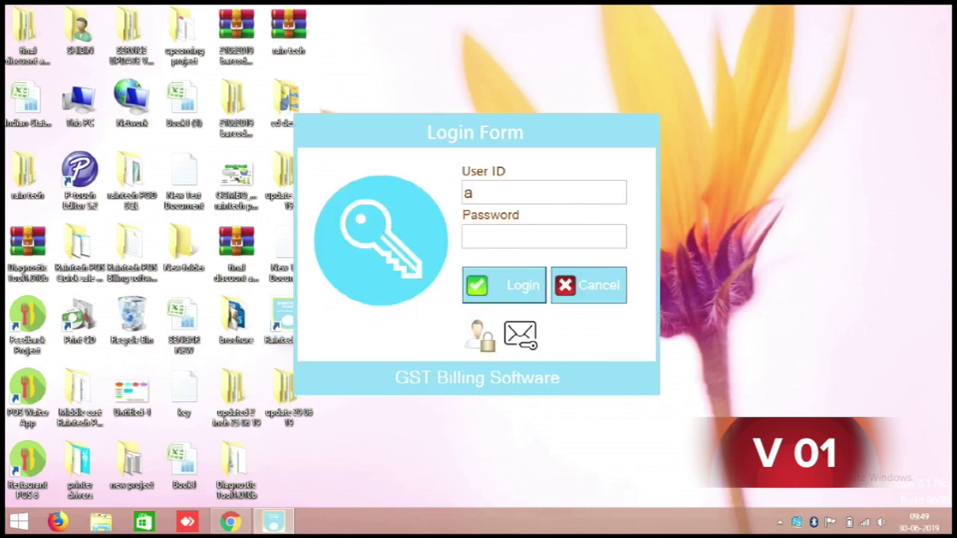
{"action": "type", "text": "dmin"}
{"action": "key", "text": "Tab"}
{"action": "type", "text": "a"}
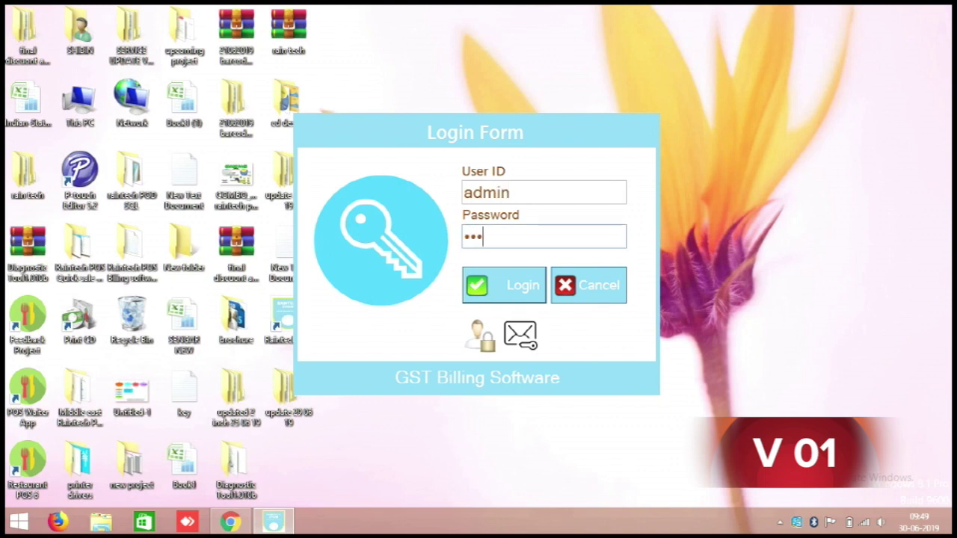
{"action": "left_click", "coordinate": [524, 288]}
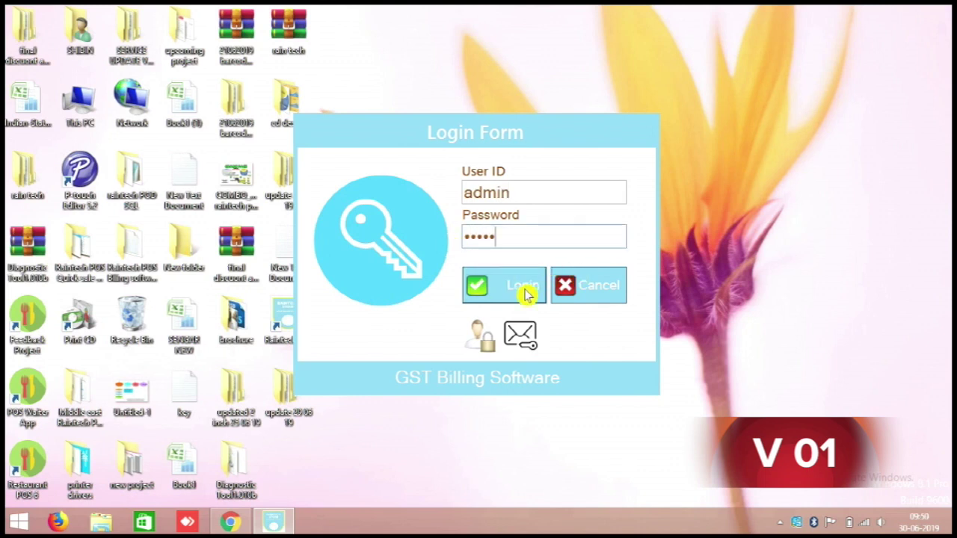